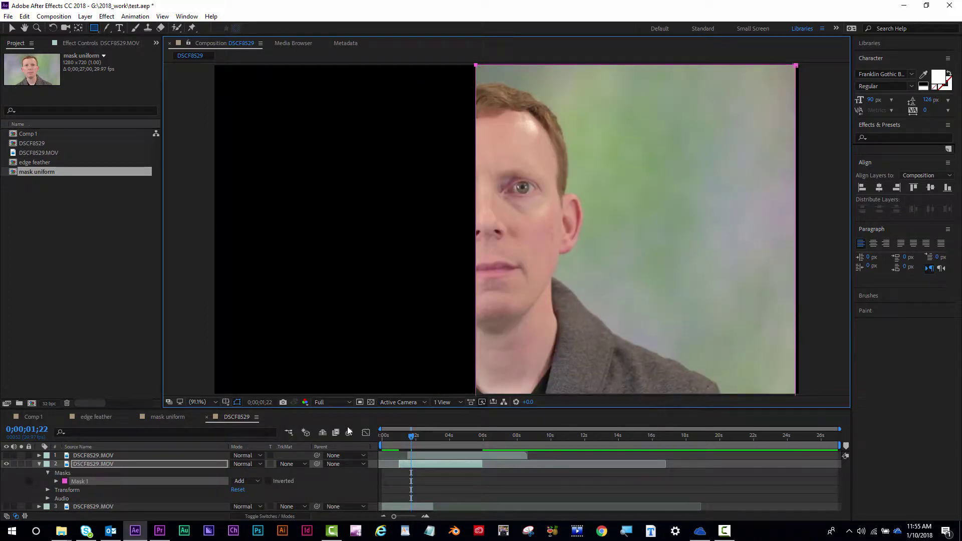
- Raise Mask 1's feather on the face layer to about 78 px
{"action": "left_click_drag", "start_coordinate": [249, 481], "coordinate": [290, 480]}
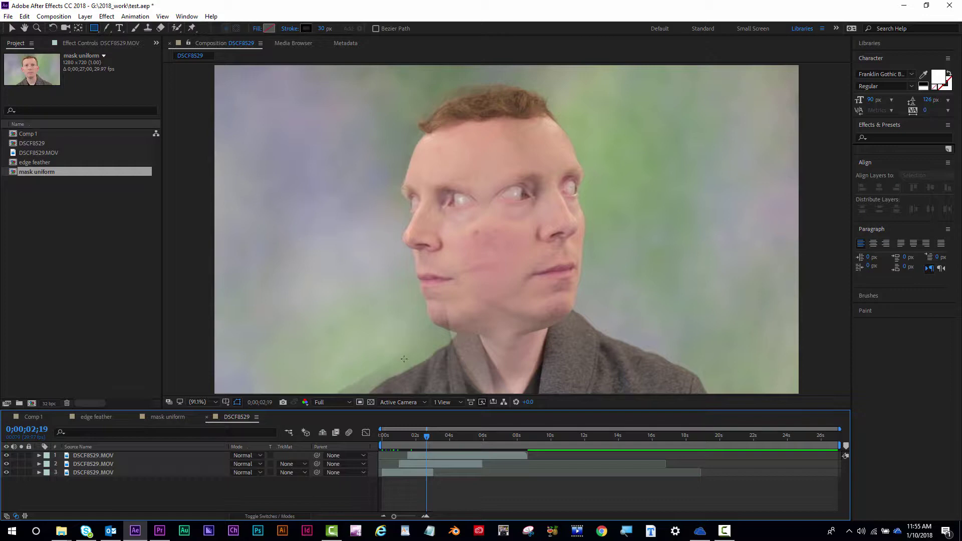
- Select the Mask Feather Tool (G) from the Pen tool flyout
{"action": "left_click", "coordinate": [107, 29]}
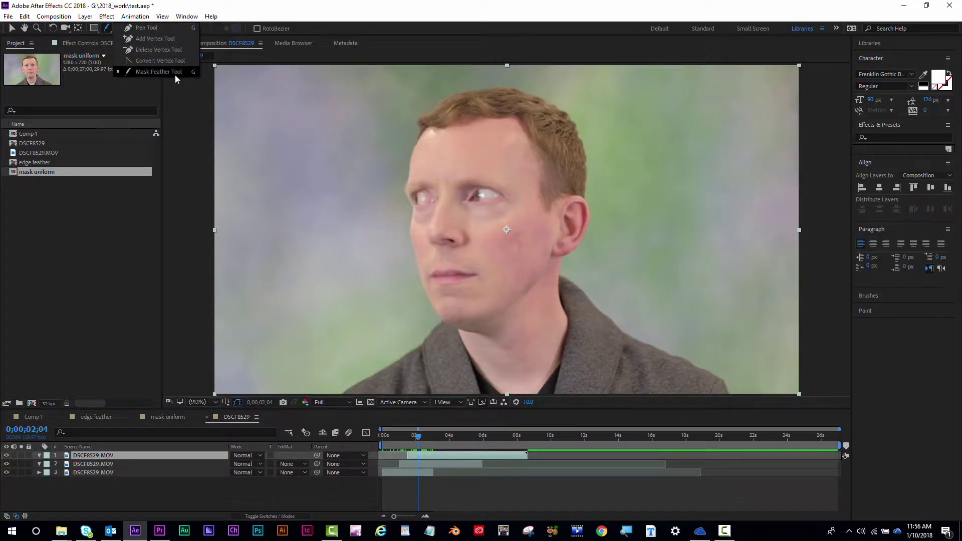
{"action": "left_click", "coordinate": [158, 71]}
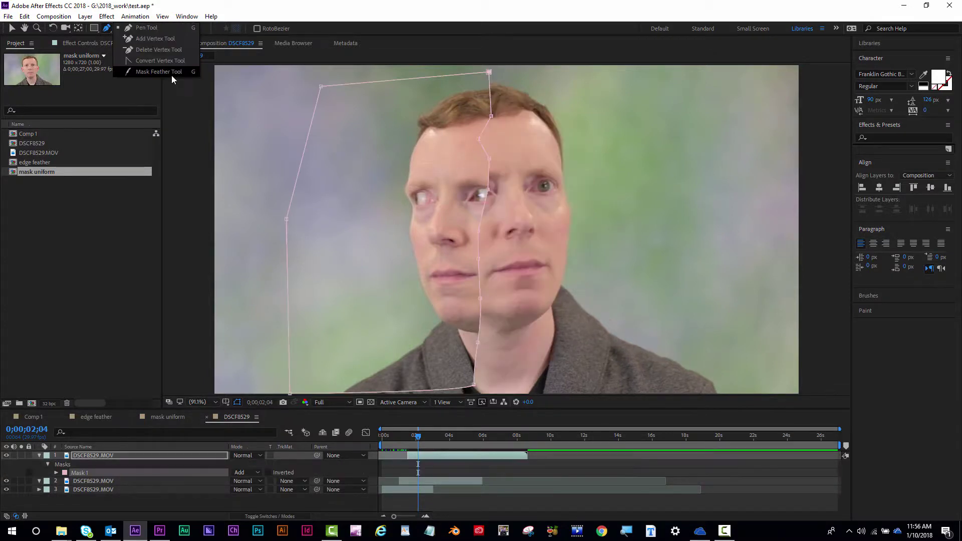
{"action": "left_click", "coordinate": [172, 73]}
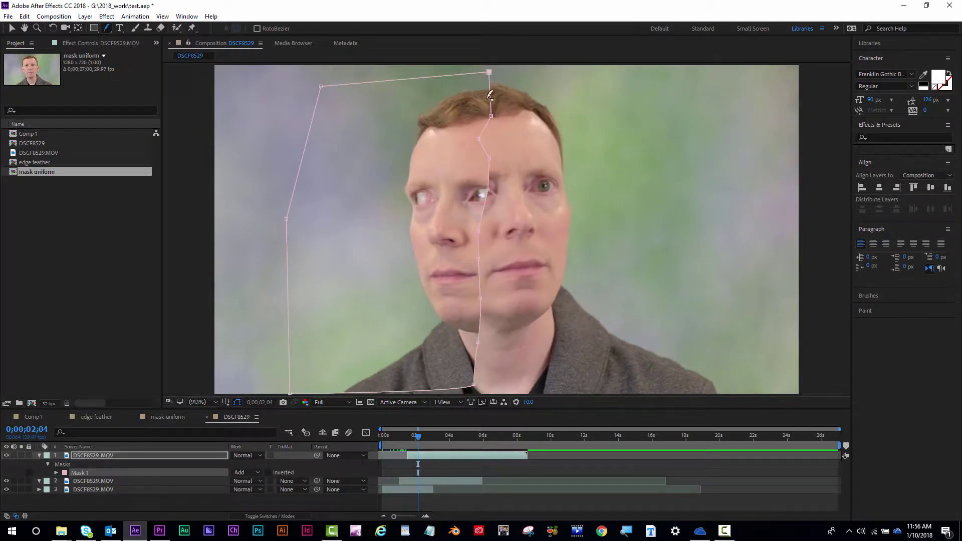
- Add feather points along the mask seam from head top to chin, then open the edge feather composition
{"action": "mouse_move", "coordinate": [491, 84]}
{"action": "left_mouse_down"}
{"action": "mouse_move", "coordinate": [490, 105]}
{"action": "mouse_move", "coordinate": [511, 96]}
{"action": "left_mouse_up"}
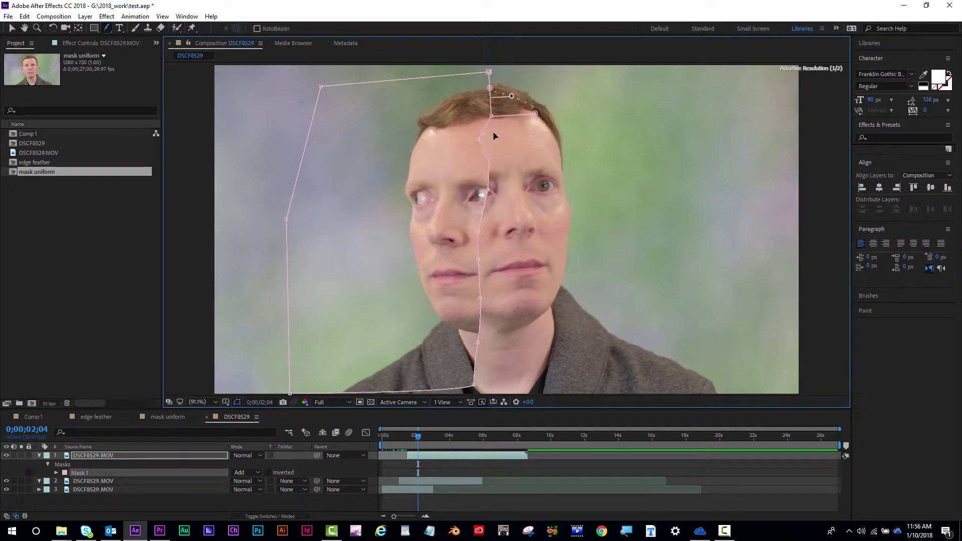
{"action": "left_click_drag", "start_coordinate": [494, 136], "coordinate": [510, 135]}
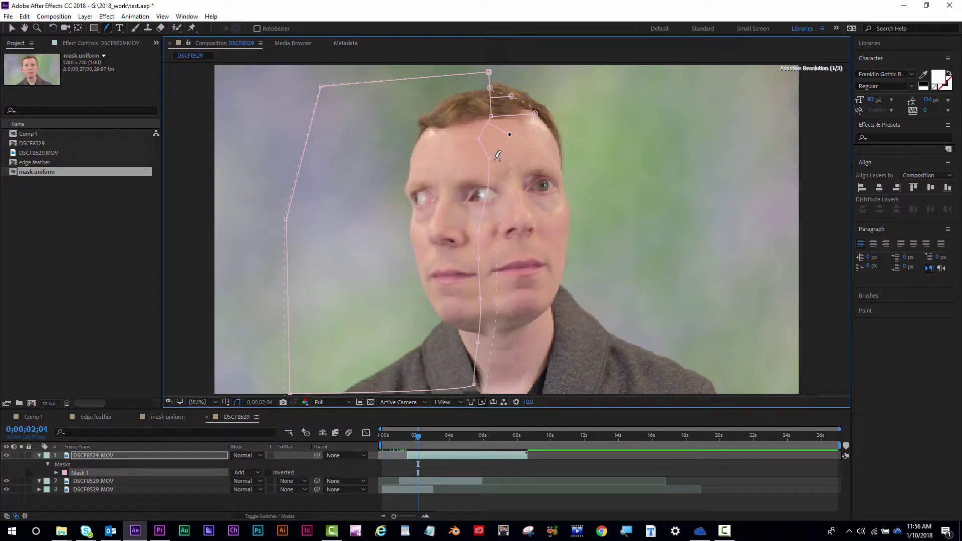
{"action": "left_click", "coordinate": [506, 157]}
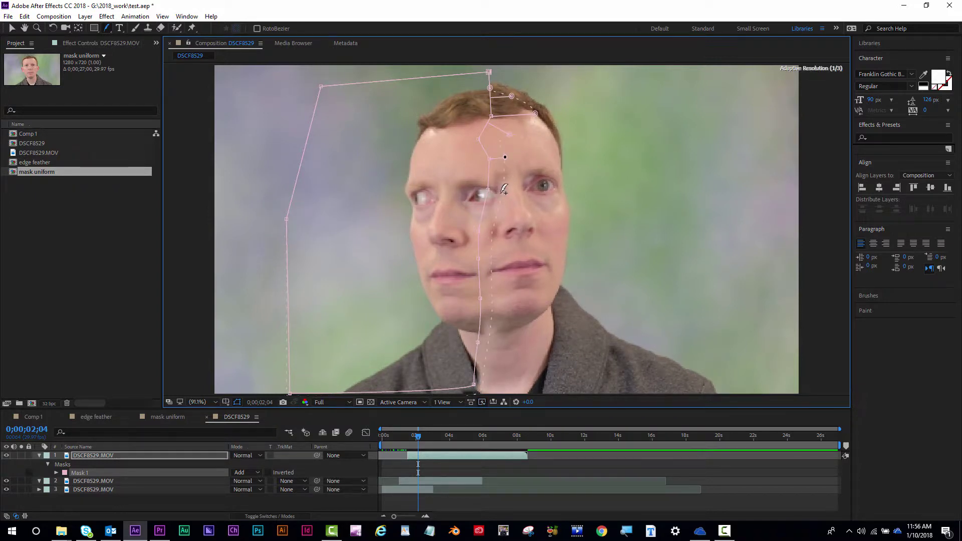
{"action": "left_click", "coordinate": [477, 343]}
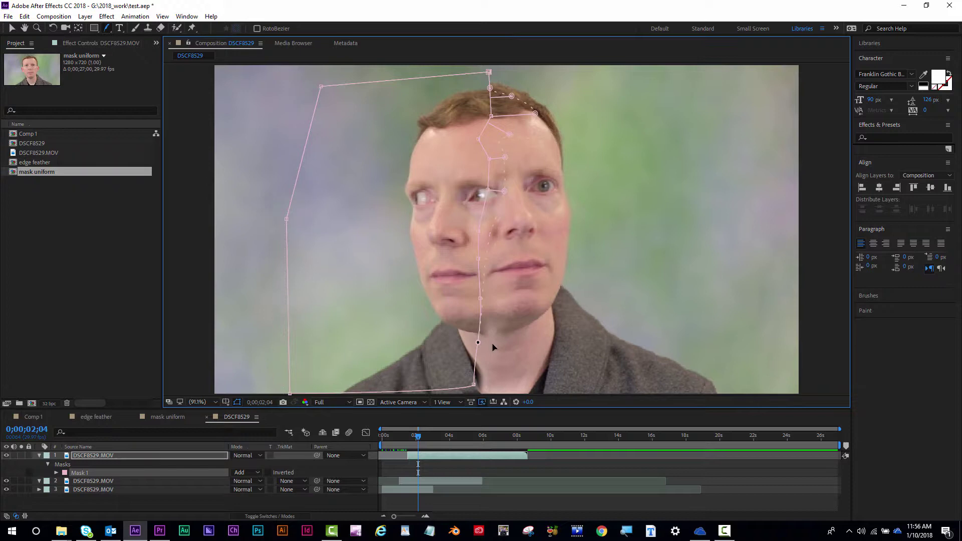
{"action": "left_click_drag", "start_coordinate": [479, 343], "coordinate": [490, 349]}
{"action": "left_click_drag", "start_coordinate": [478, 381], "coordinate": [500, 391]}
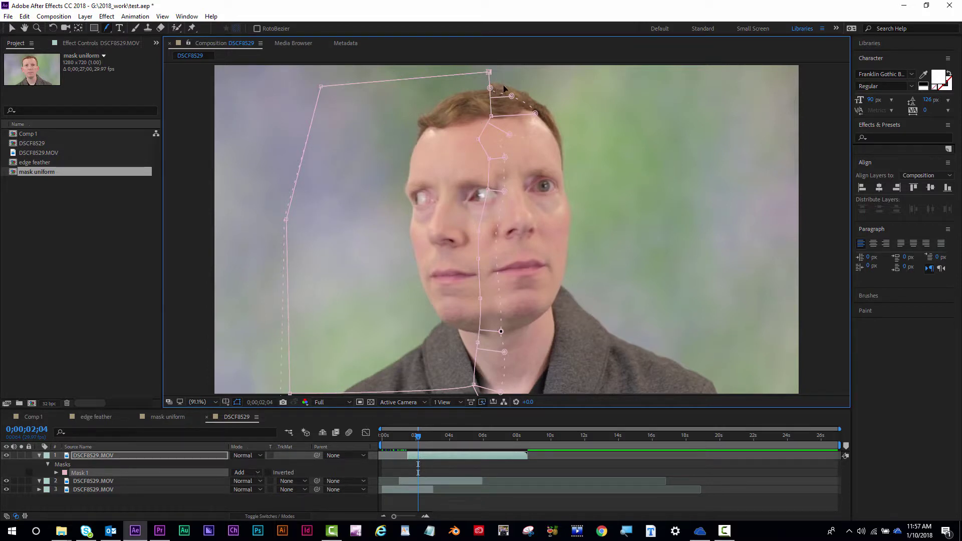
{"action": "left_click_drag", "start_coordinate": [490, 89], "coordinate": [510, 95]}
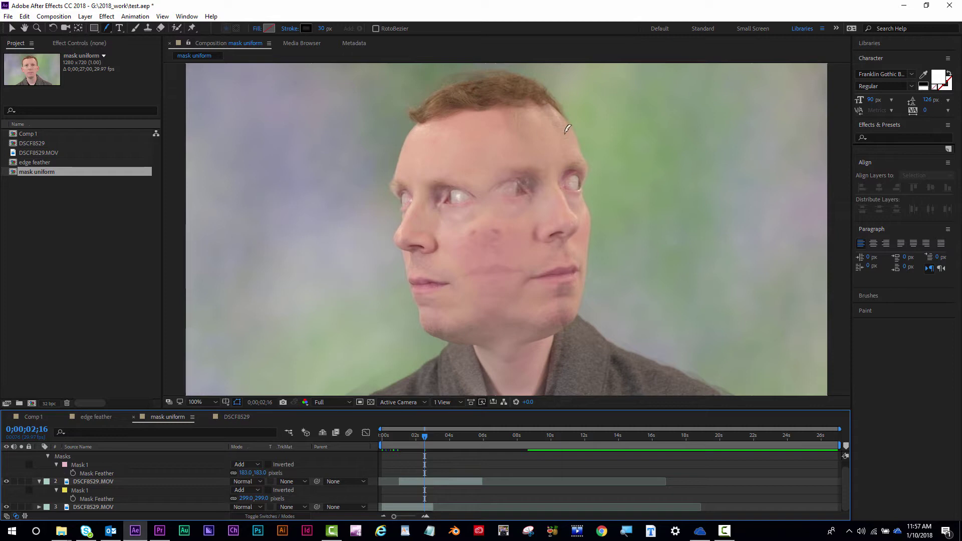
{"action": "left_click", "coordinate": [96, 417]}
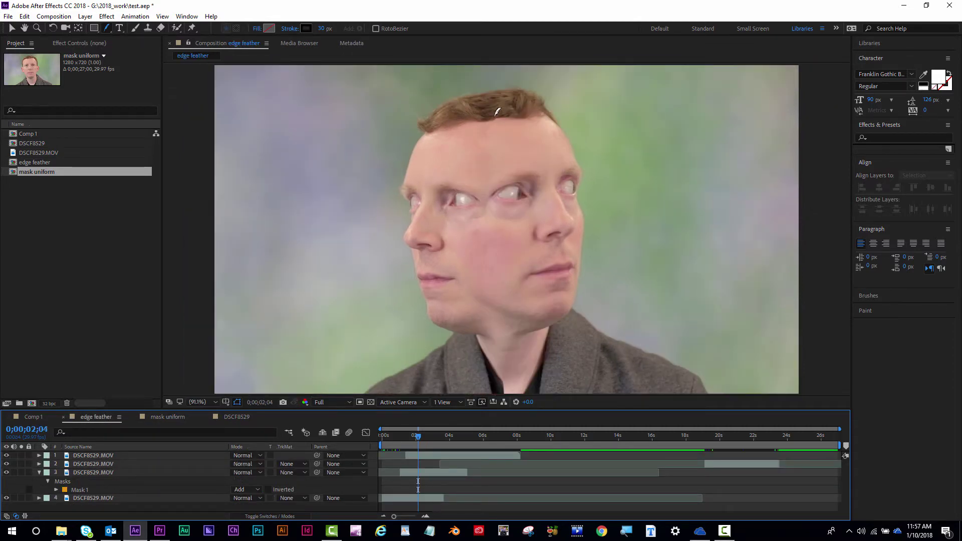
- Move the current-time indicator to about 0;00;02;09 to preview the blended face
{"action": "left_click_drag", "start_coordinate": [419, 436], "coordinate": [421, 439]}
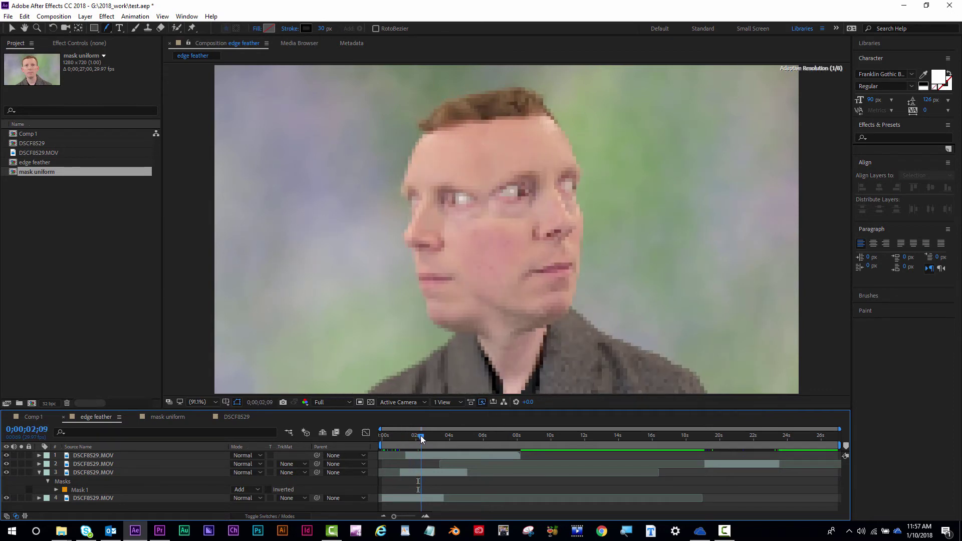